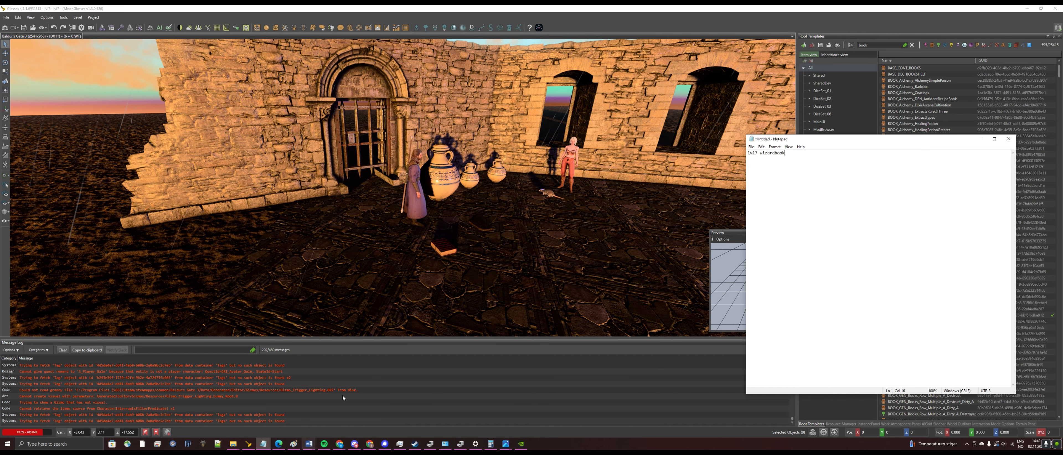
Select the Clasped Book on the courtyard floor and show its full, unfiltered Sidebar property list
click(445, 247)
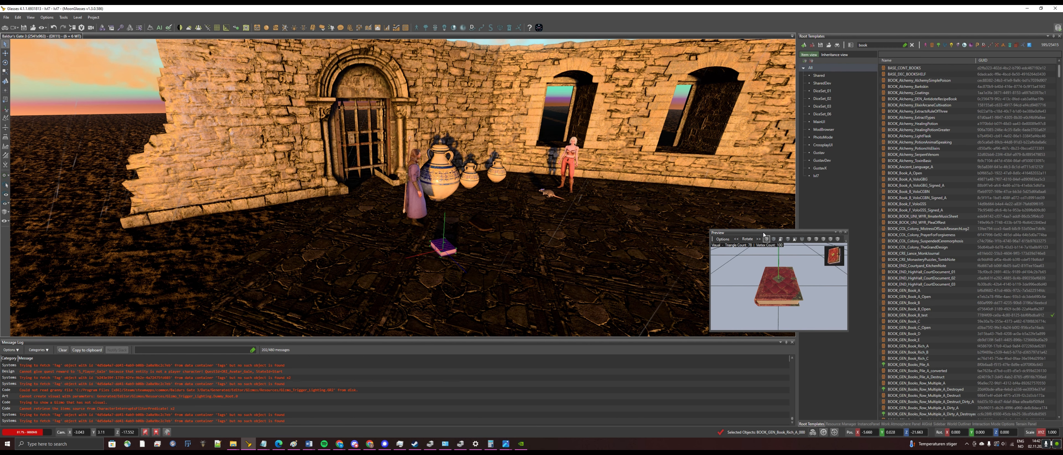
drag(766, 231, 760, 292)
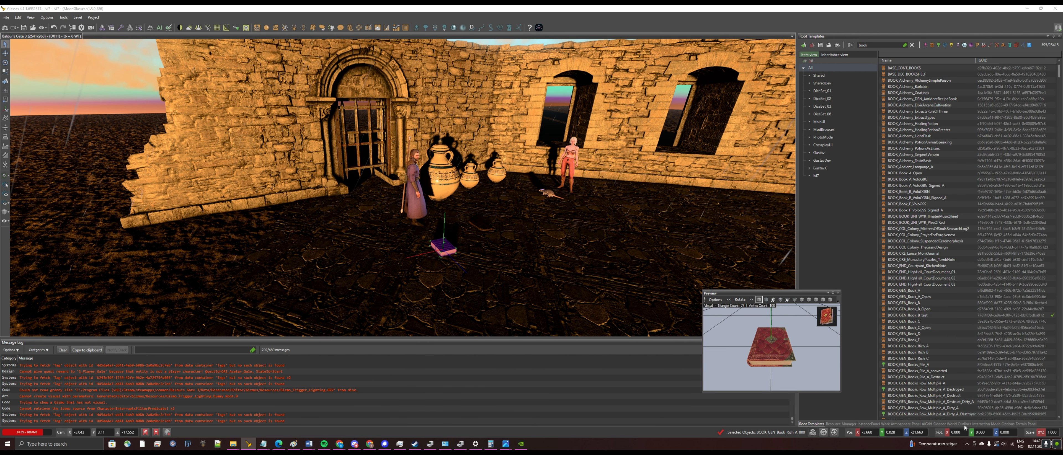
click(939, 424)
click(1048, 64)
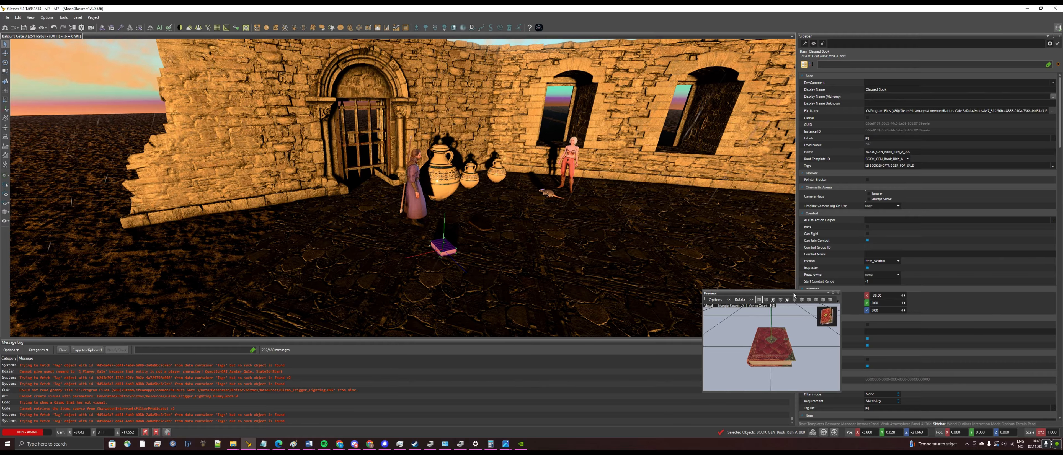
Scroll to Item State and open the book's Use Actions, selecting the GEN_Unreadable Book action
drag(792, 293, 750, 293)
scroll(926, 258, down, 8)
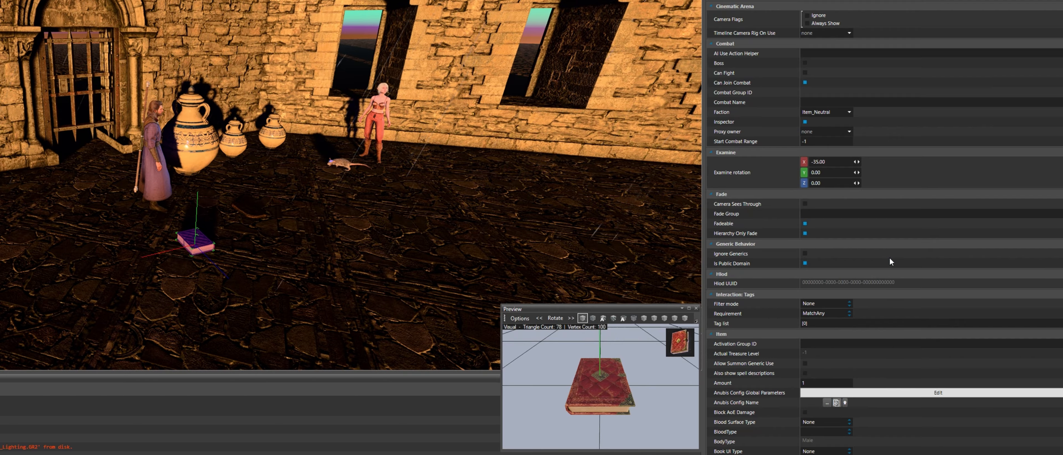
scroll(890, 257, down, 7)
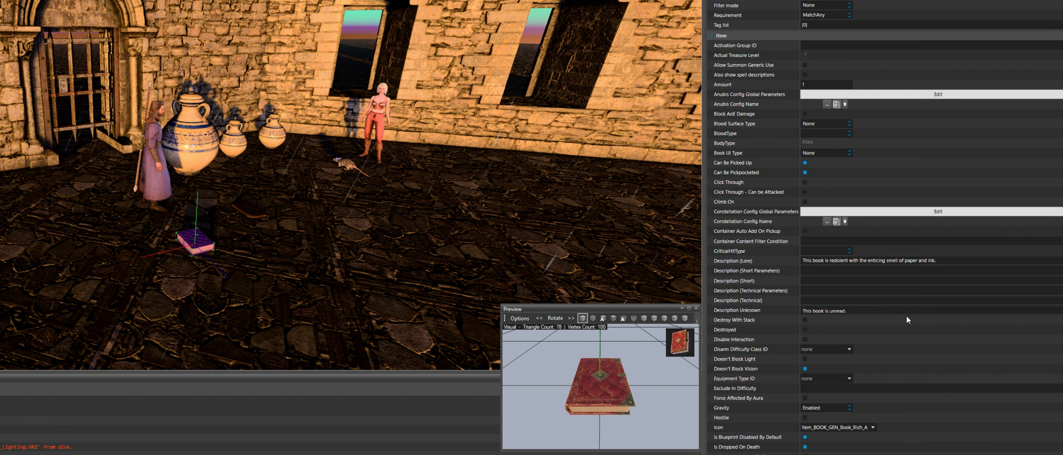
scroll(906, 315, down, 3)
scroll(908, 315, down, 12)
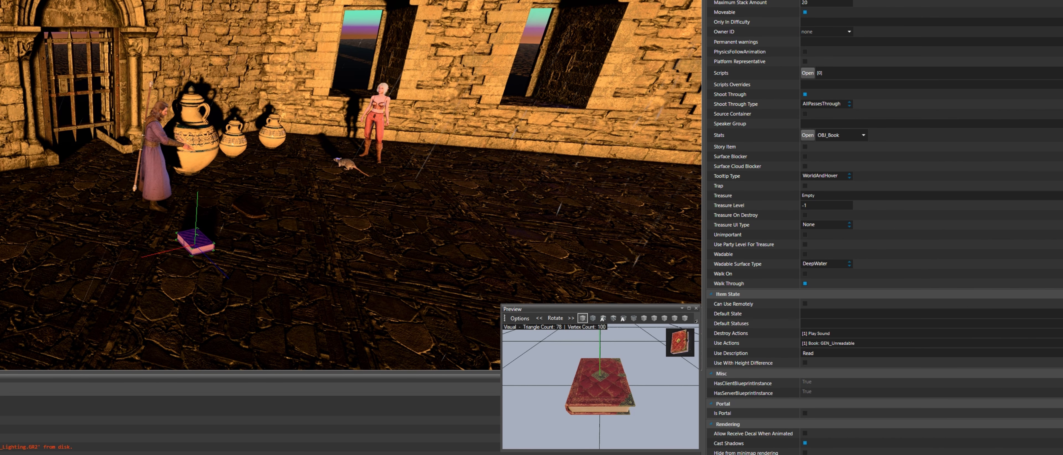
drag(264, 77, 522, 125)
click(385, 147)
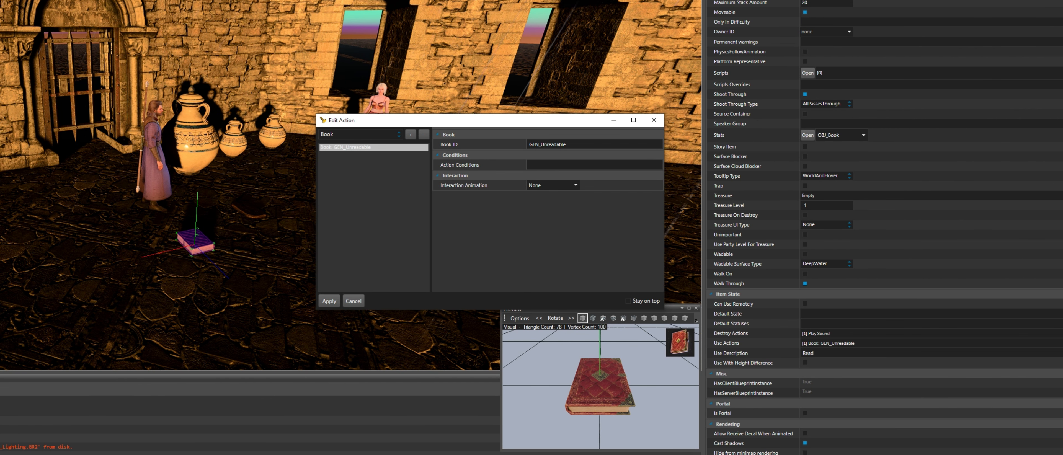
Paste lvl7_wizardbook over the Book ID, apply it, and save the items when entering game mode
key(alt+Tab)
drag(701, 108, 577, 84)
key(ctrl+c)
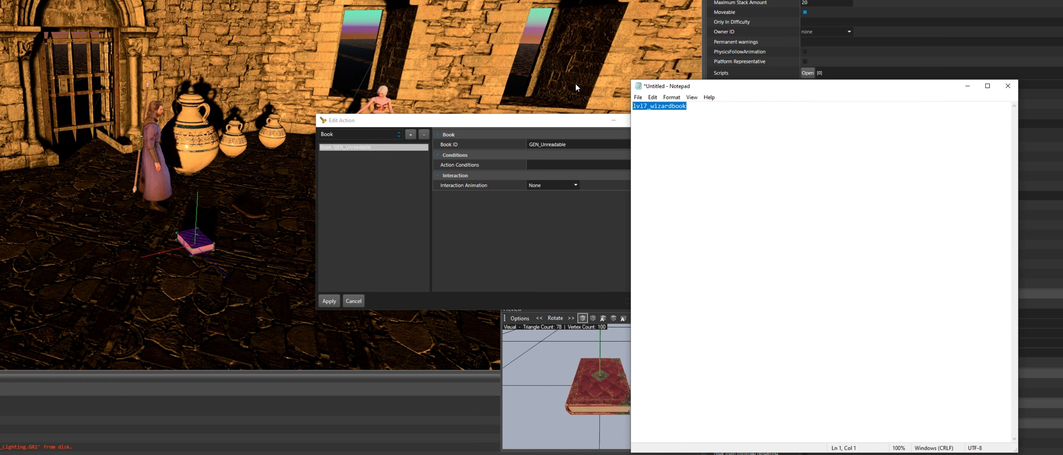
double_click(573, 144)
key(ctrl+v)
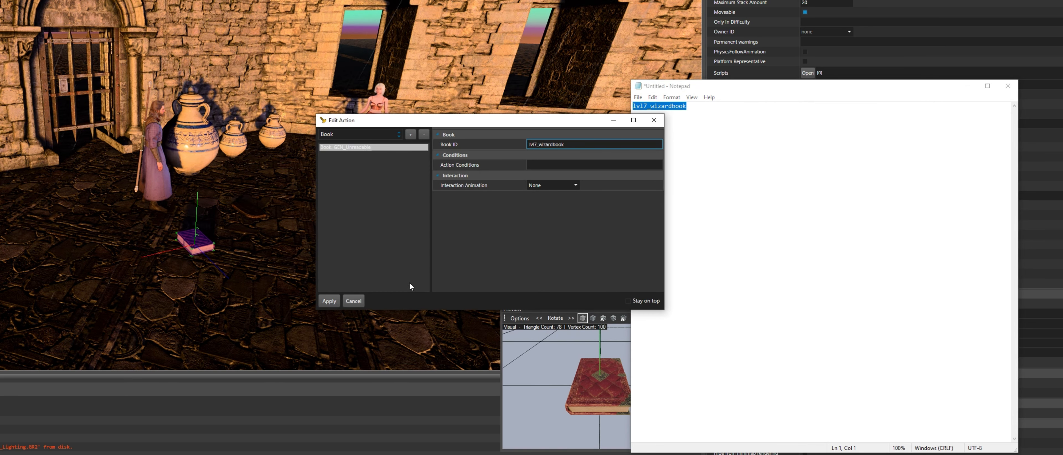
click(329, 300)
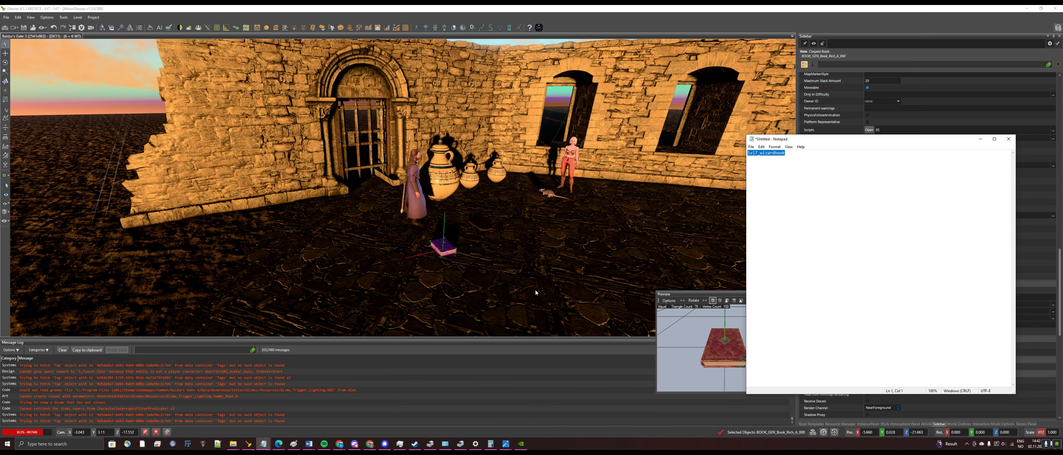
click(5, 27)
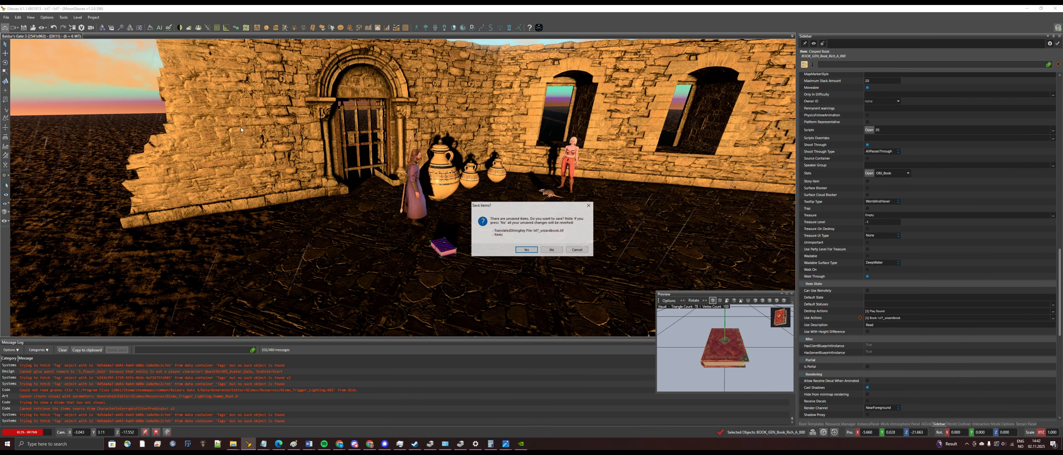
click(526, 250)
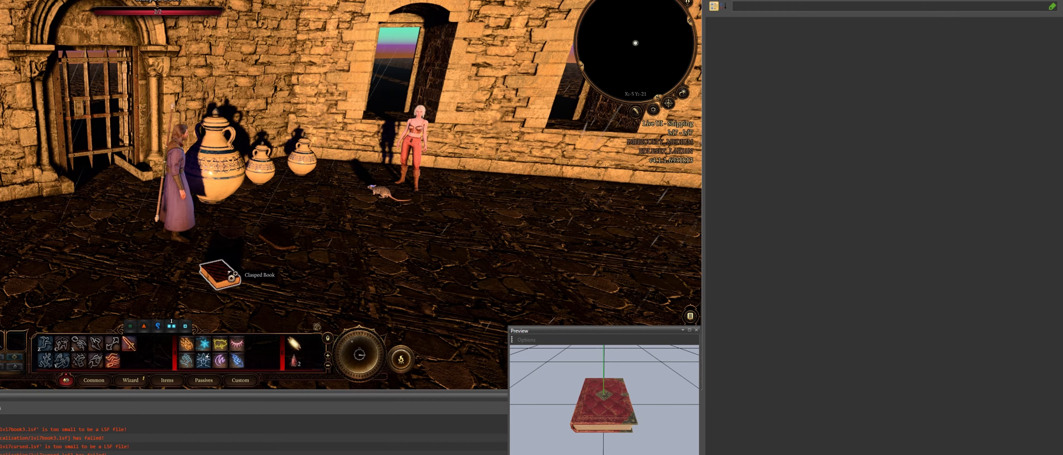
Open the book in game to read 'I am the bestest wizard.', then close its page
click(232, 276)
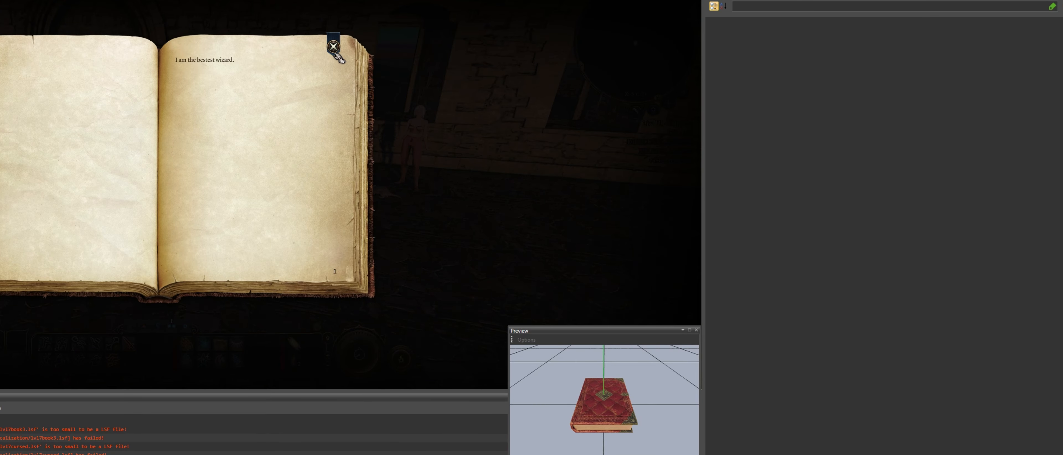
click(335, 49)
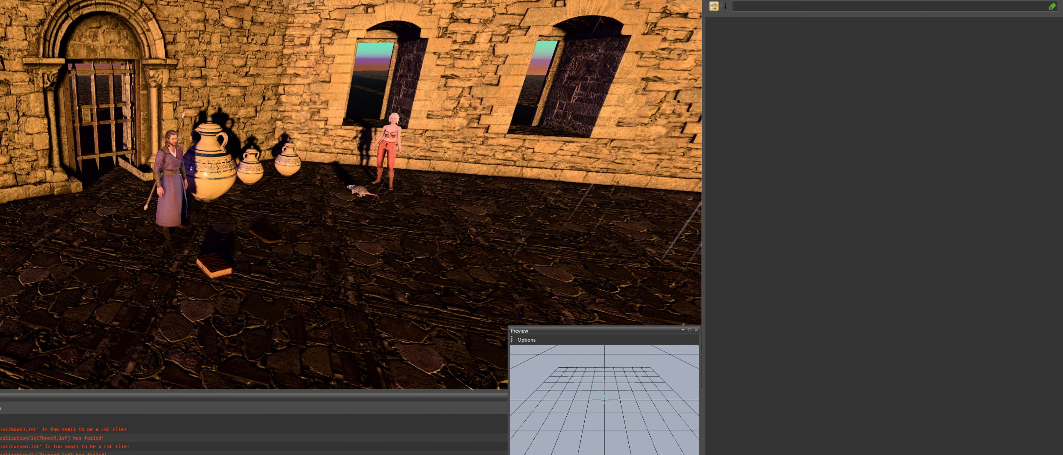
Reselect the book and open its Use Actions editor, showing the lvl7_wizardbook Book action
click(222, 267)
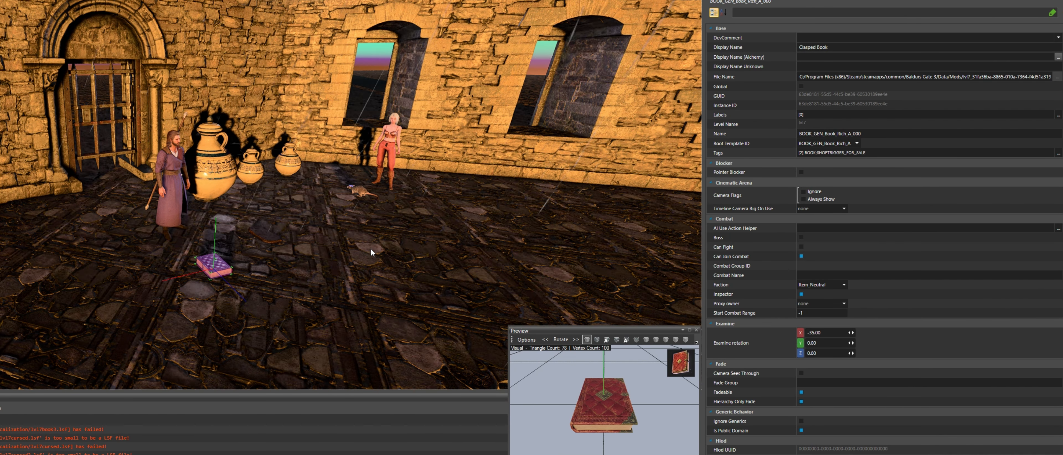
scroll(883, 240, down, 5)
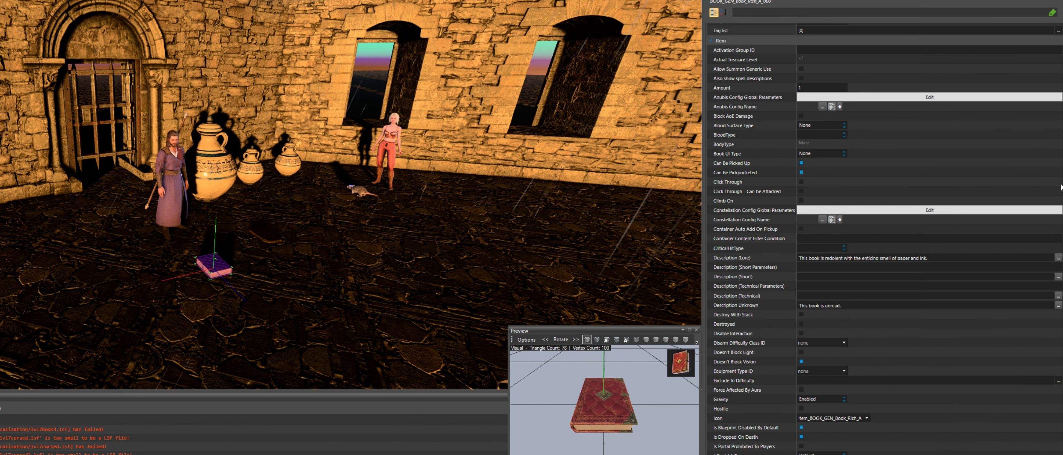
scroll(883, 239, down, 5)
scroll(883, 239, down, 10)
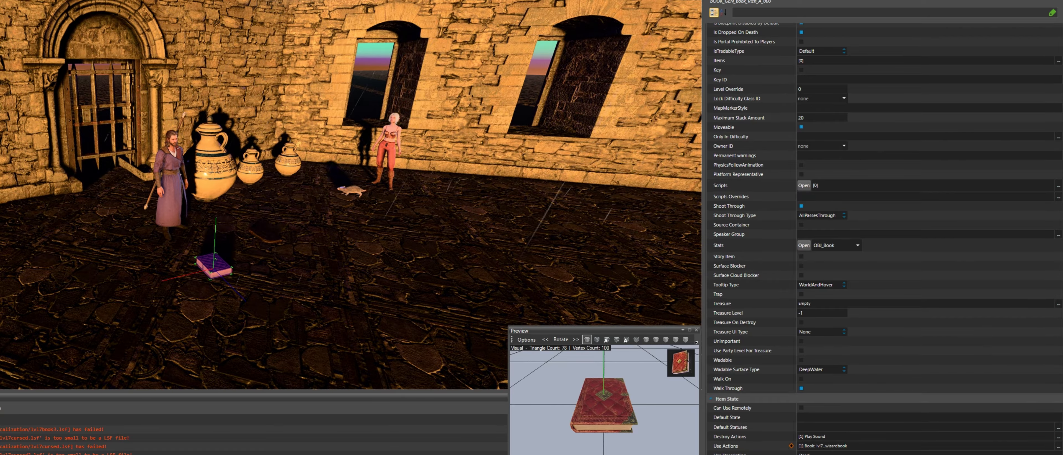
scroll(883, 240, down, 5)
click(1059, 346)
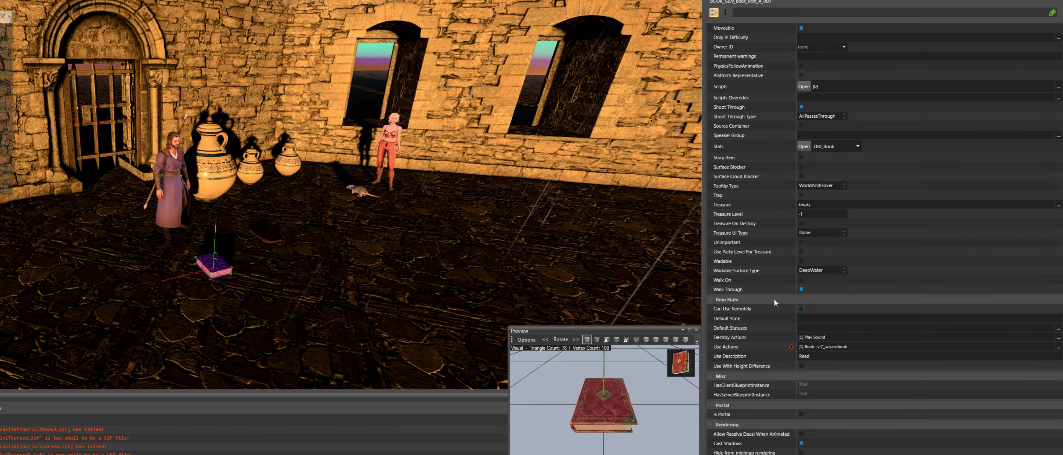
drag(613, 131, 538, 133)
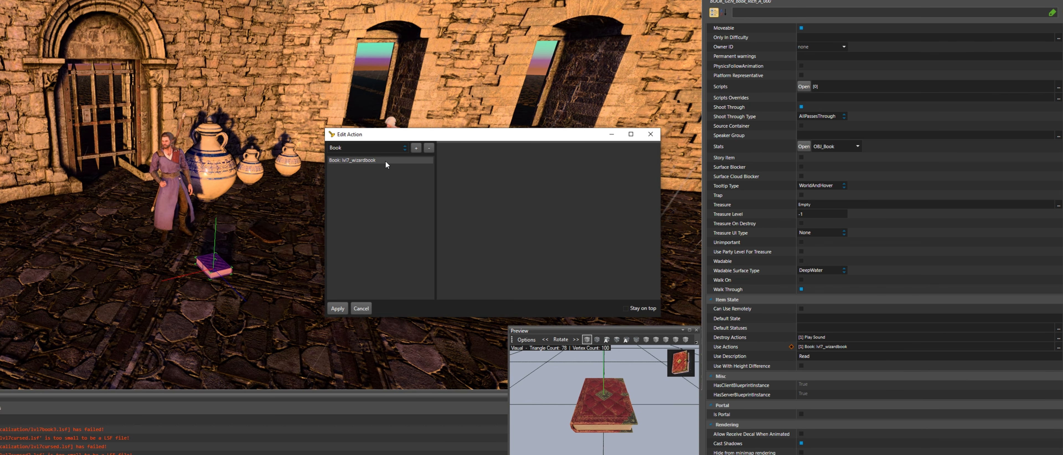
Change the Book ID from lvl7_wizardbook to 'Gale is also very pretty.', apply, and save items
click(385, 161)
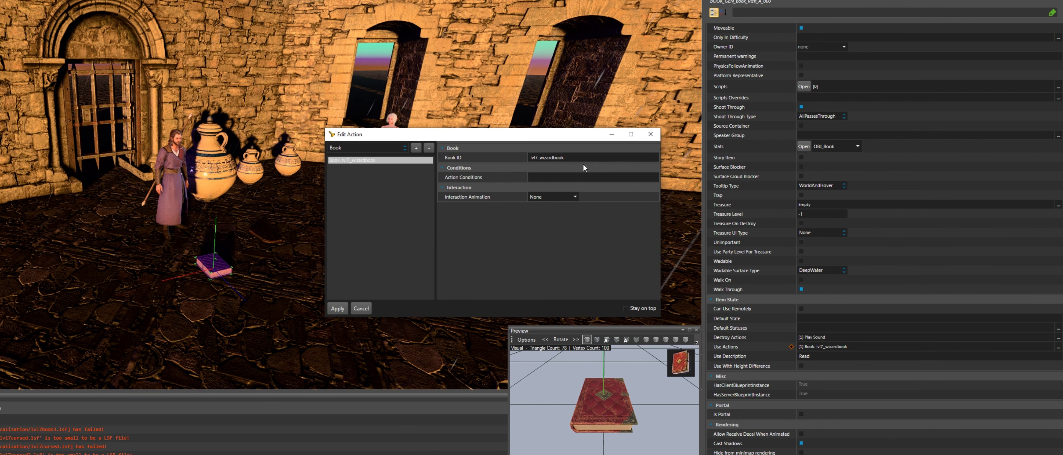
click(580, 158)
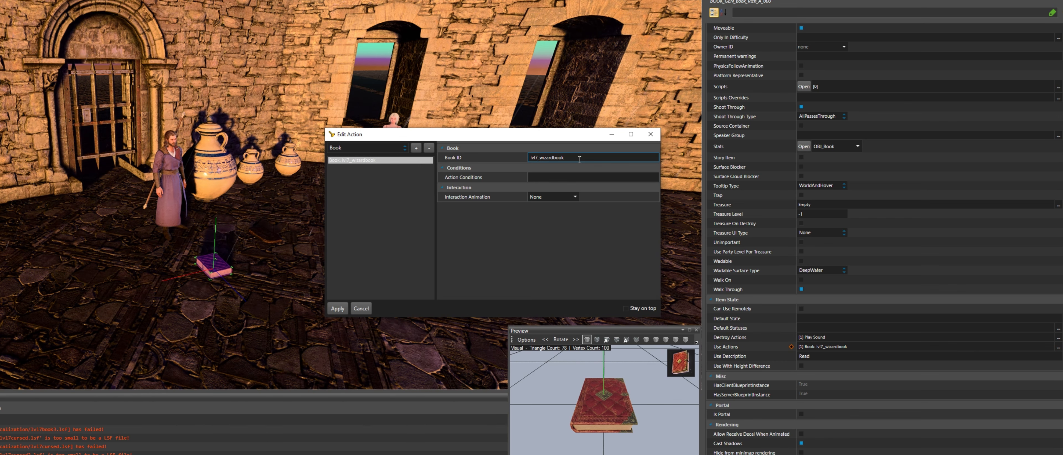
drag(579, 159, 507, 158)
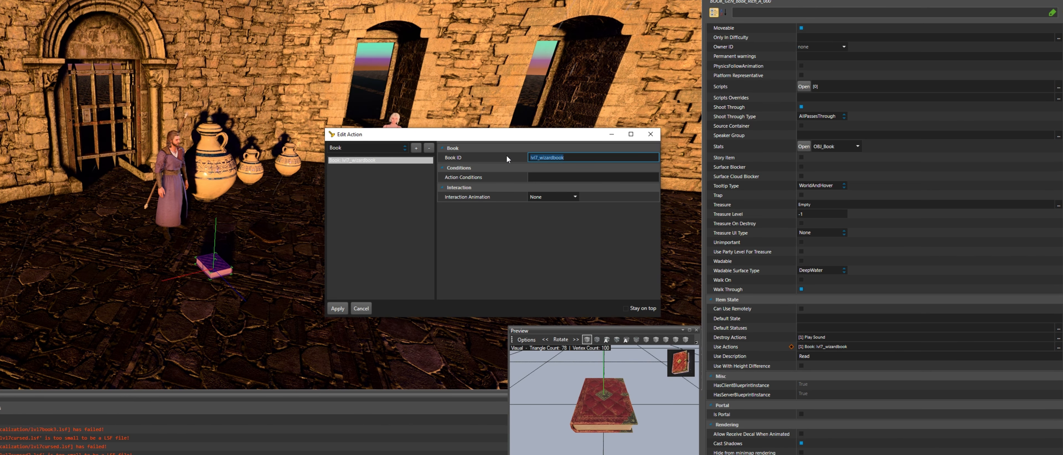
key(BackSpace)
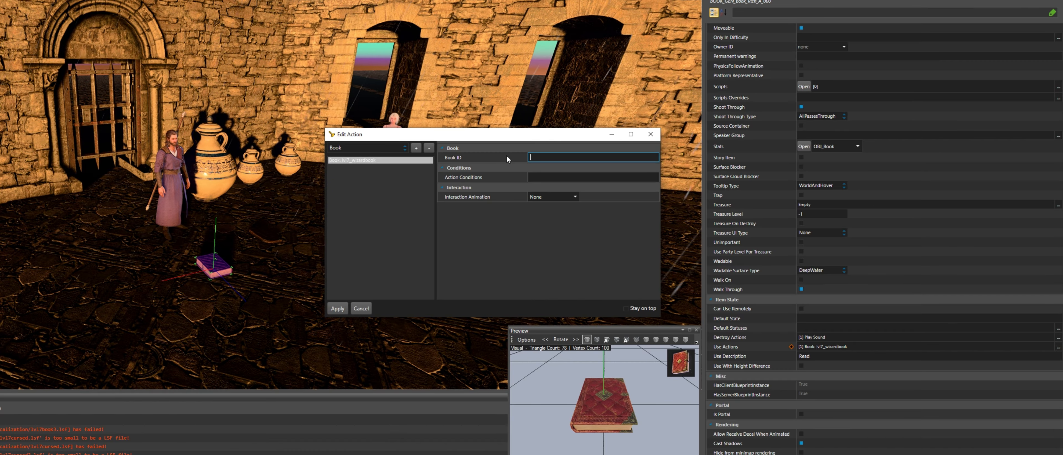
text(Gale is also)
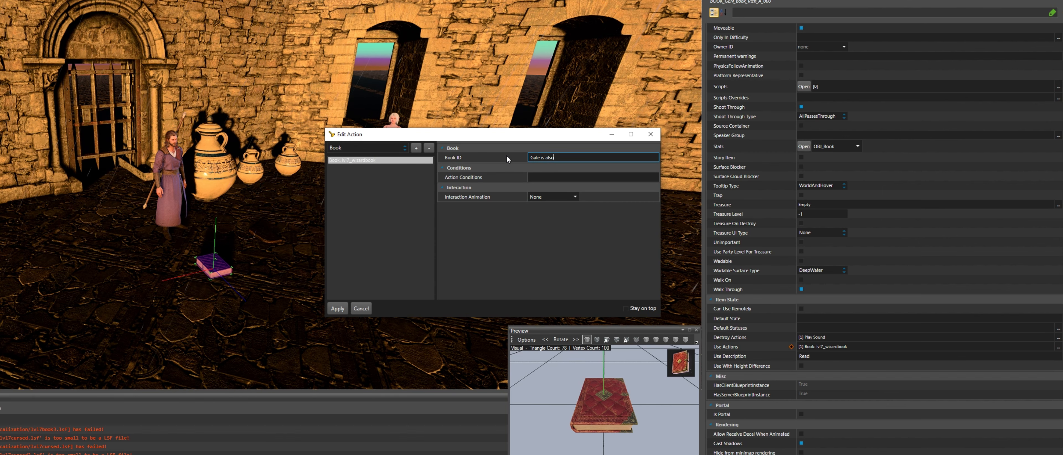
text( very pretty.)
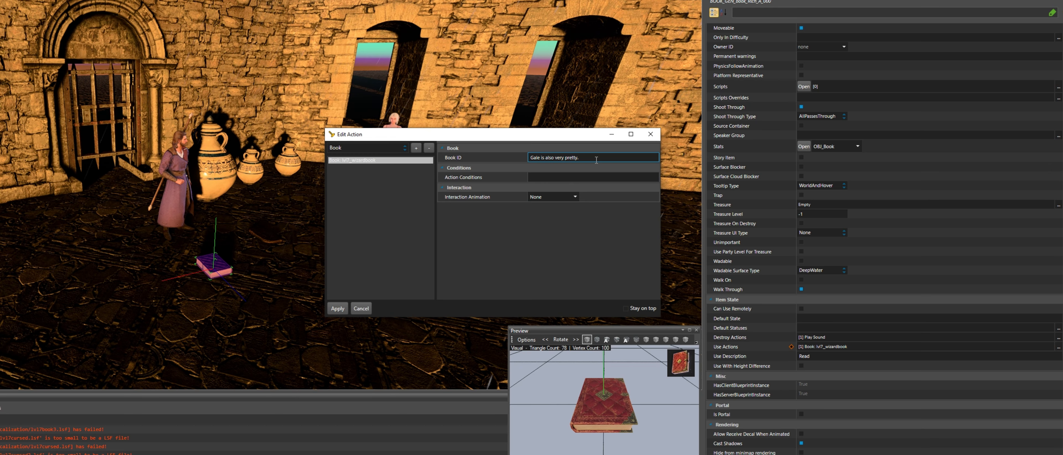
click(337, 308)
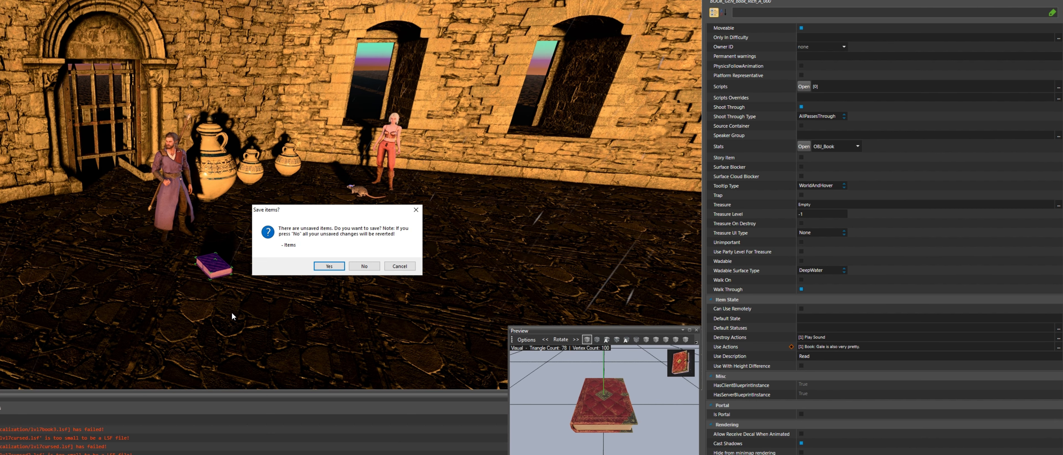
click(338, 267)
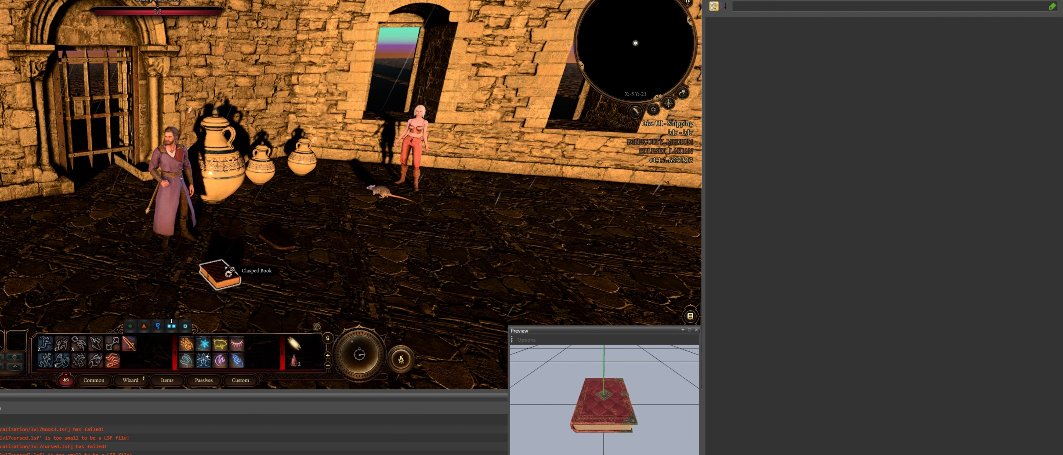
Read the book in game, then select the porcelain vase and scroll to its Item State properties
click(226, 272)
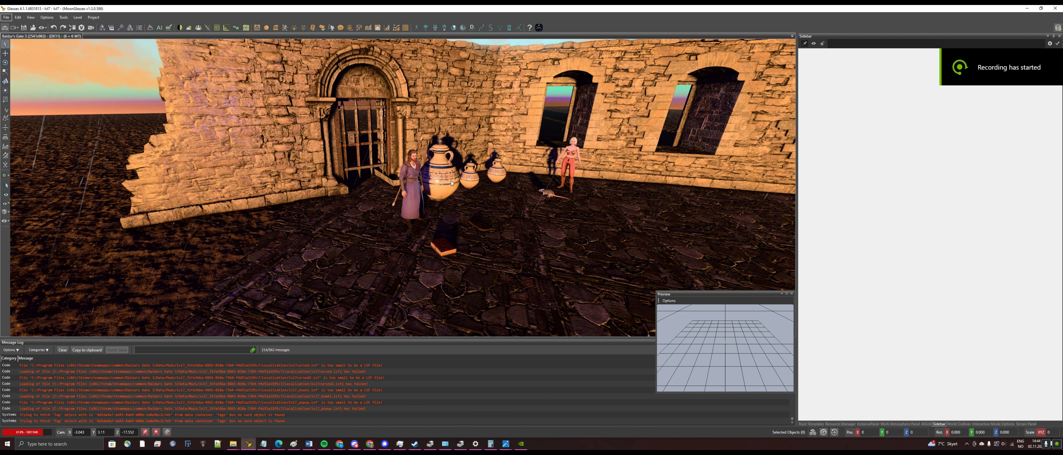
click(451, 181)
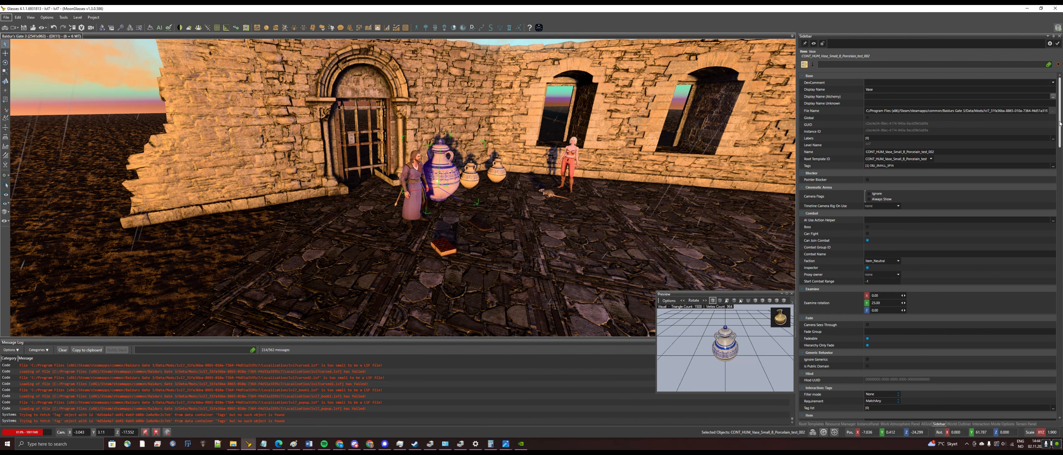
drag(1060, 111, 1061, 327)
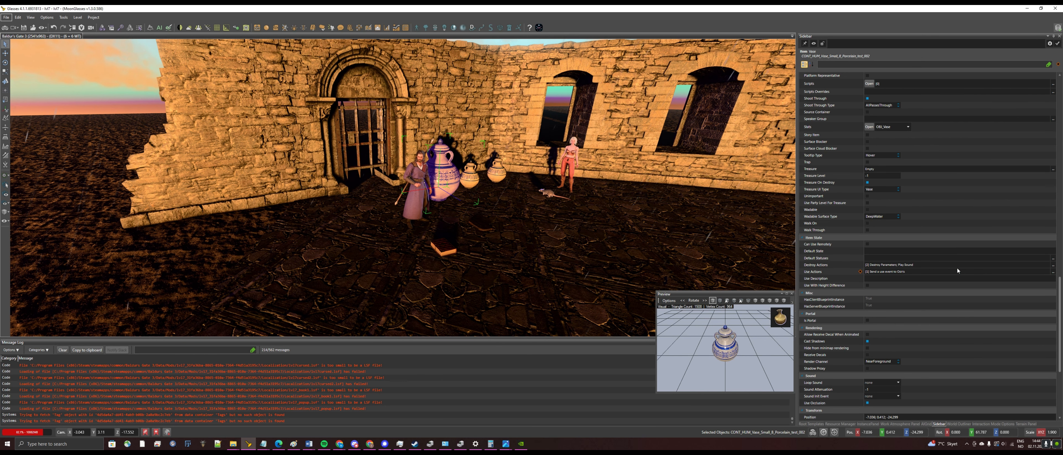
In the vase's Use Actions, add a Book action and remove the Osiris use-event action
click(1053, 272)
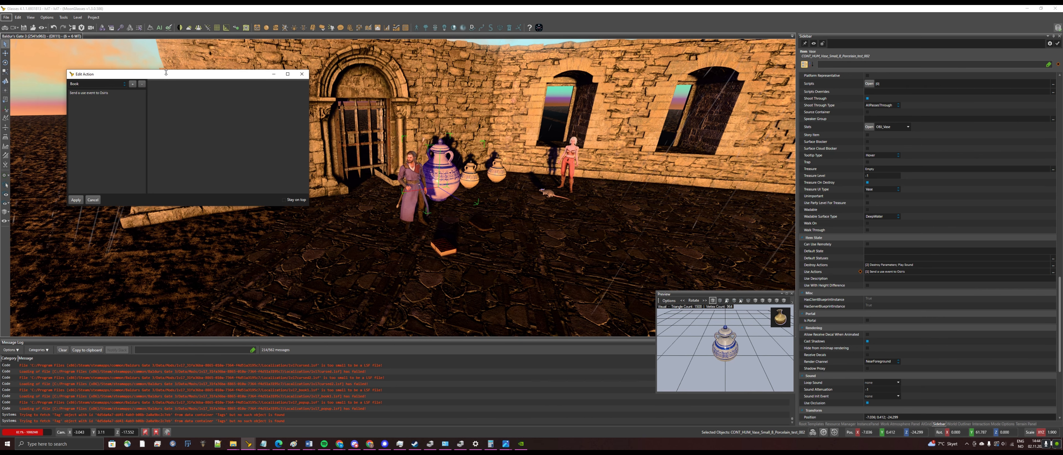
drag(194, 76, 634, 156)
click(553, 165)
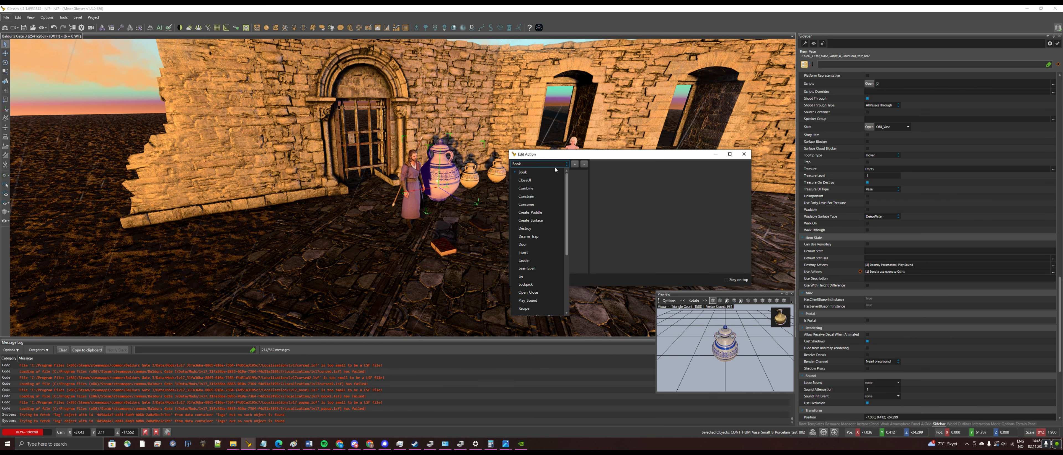
scroll(555, 175, down, 1)
scroll(555, 175, up, 1)
click(555, 174)
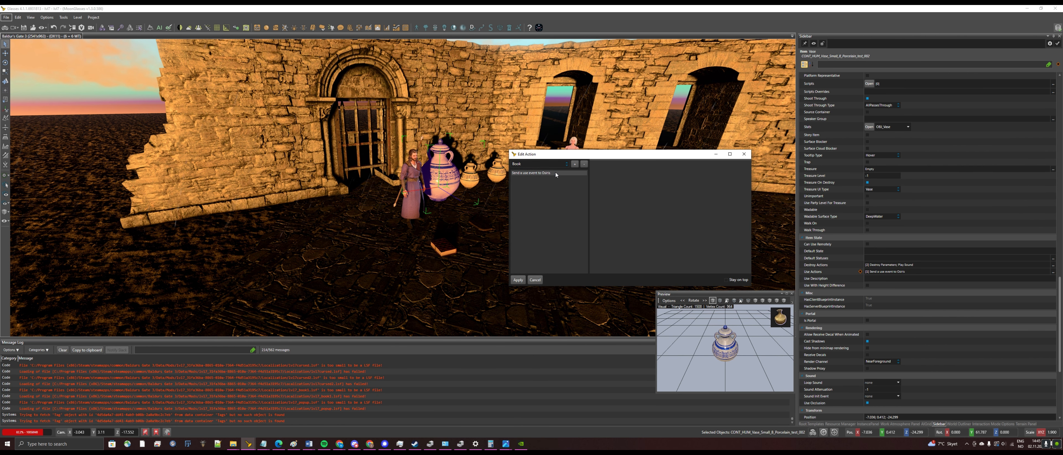
click(575, 164)
click(559, 174)
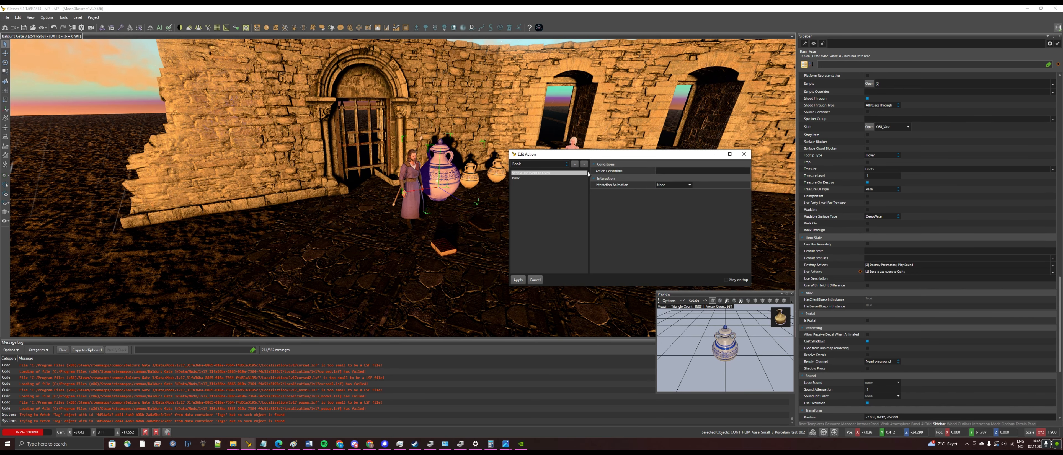
click(585, 164)
Set the vase's Book action ID to lvl7_wizardbook from the notes and apply it
click(575, 174)
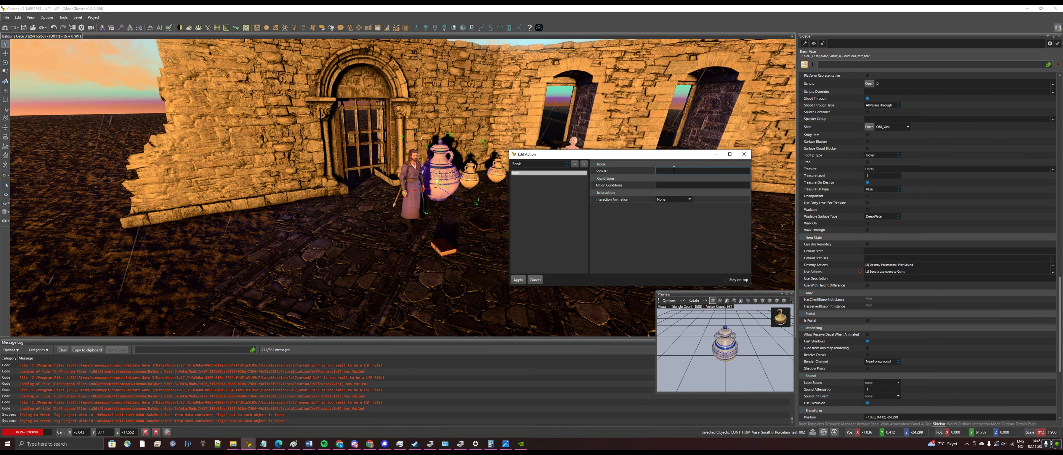
click(674, 170)
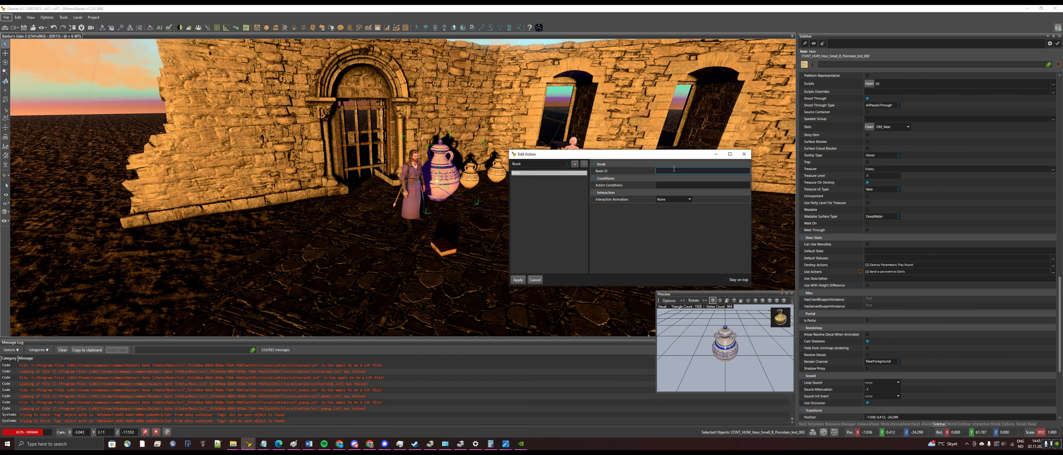
click(263, 444)
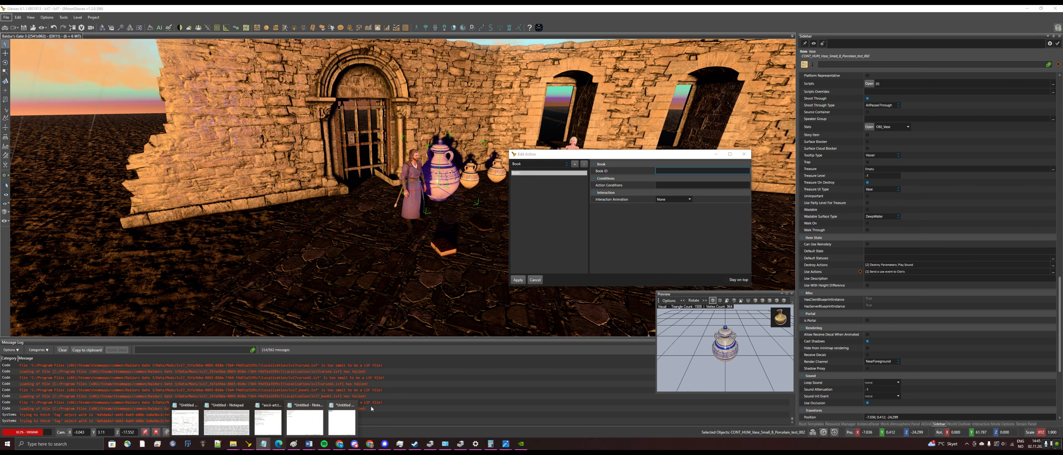
click(341, 421)
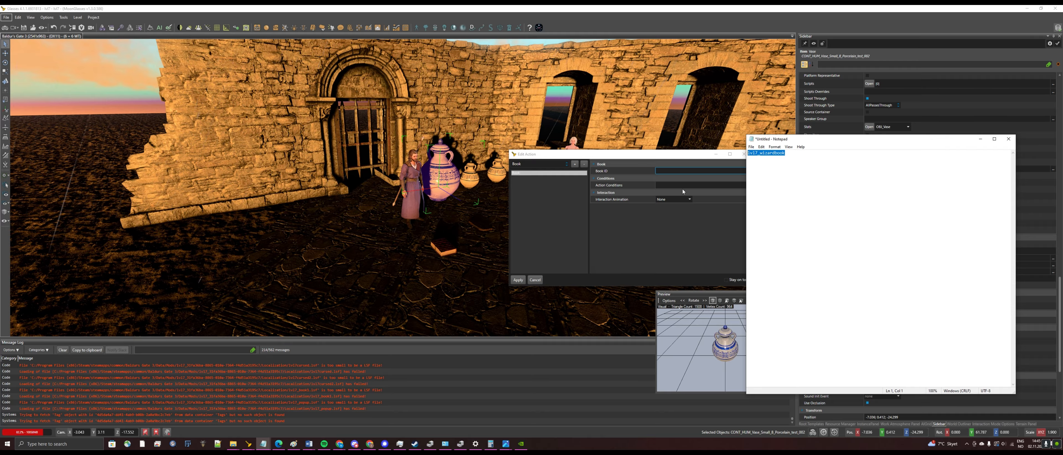
click(676, 170)
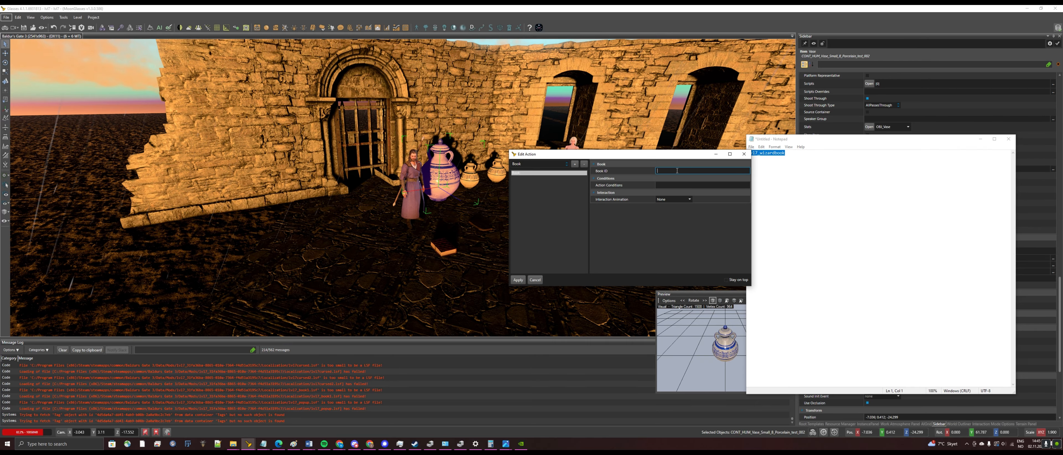
click(518, 281)
click(5, 28)
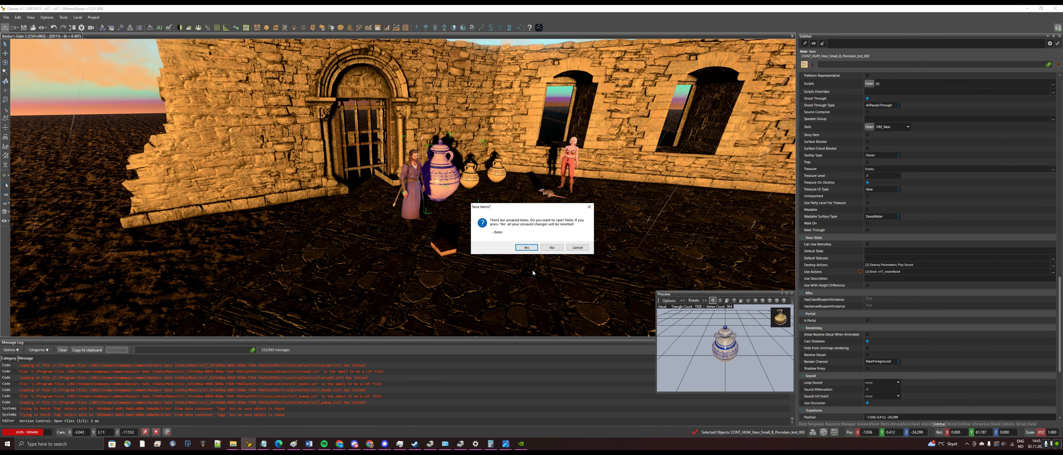
Save the items, test a readable in game, close its popup, and exit game mode
click(533, 251)
click(449, 177)
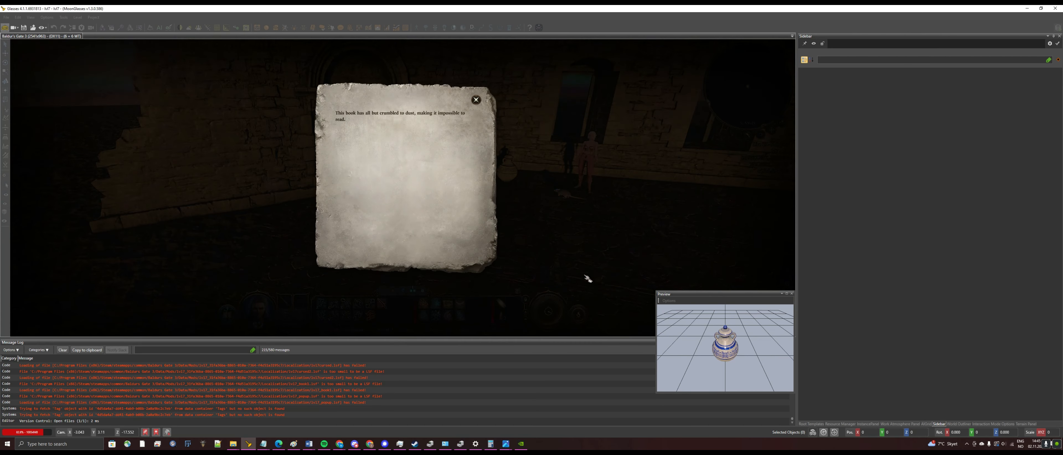
click(480, 97)
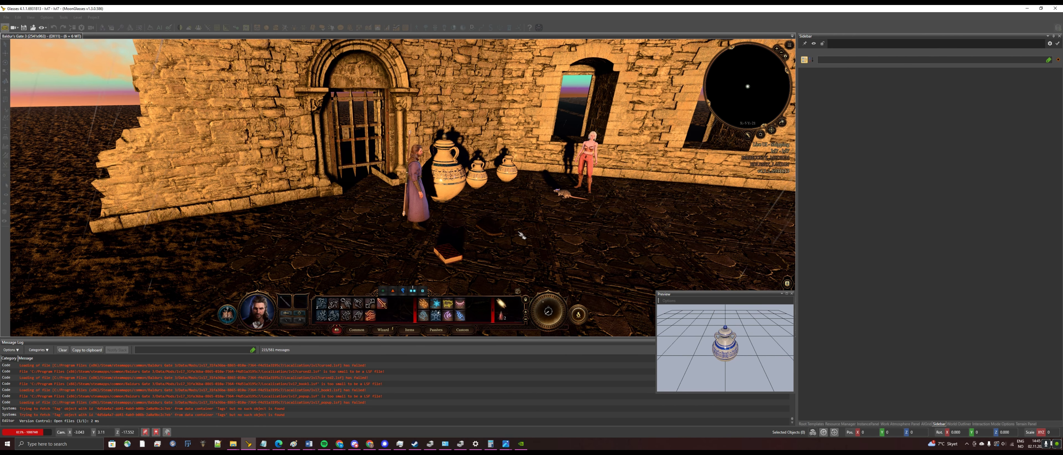
click(5, 28)
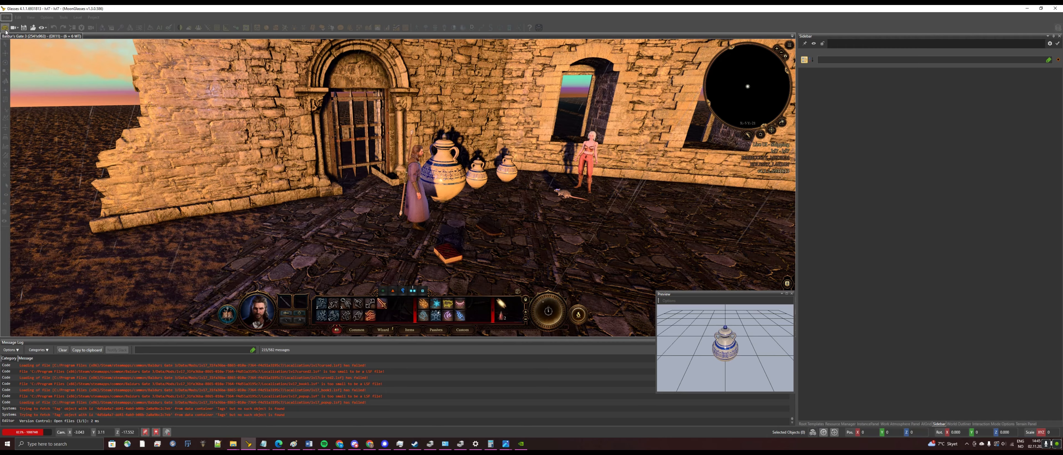
Inspect the stone tablet's GEN_Unreadable use action, then select the vase and enter game mode
click(481, 231)
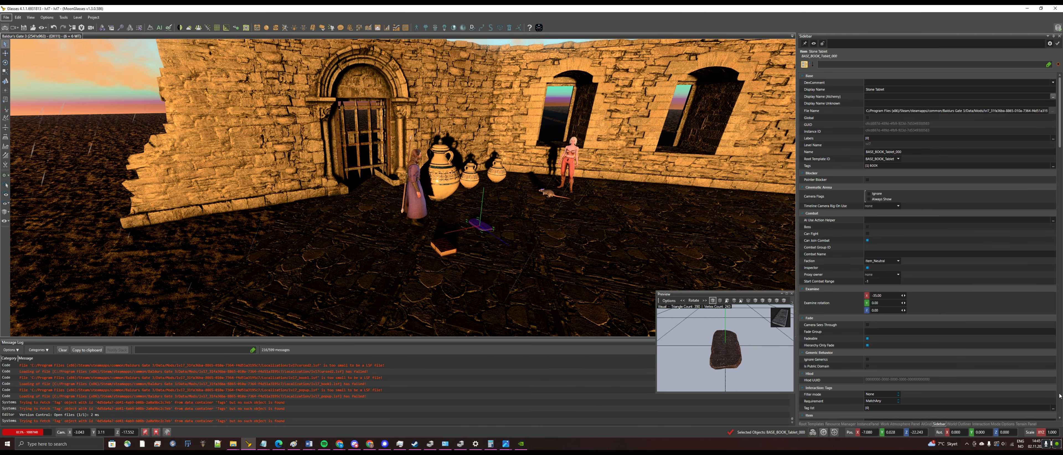
scroll(948, 308, down, 10)
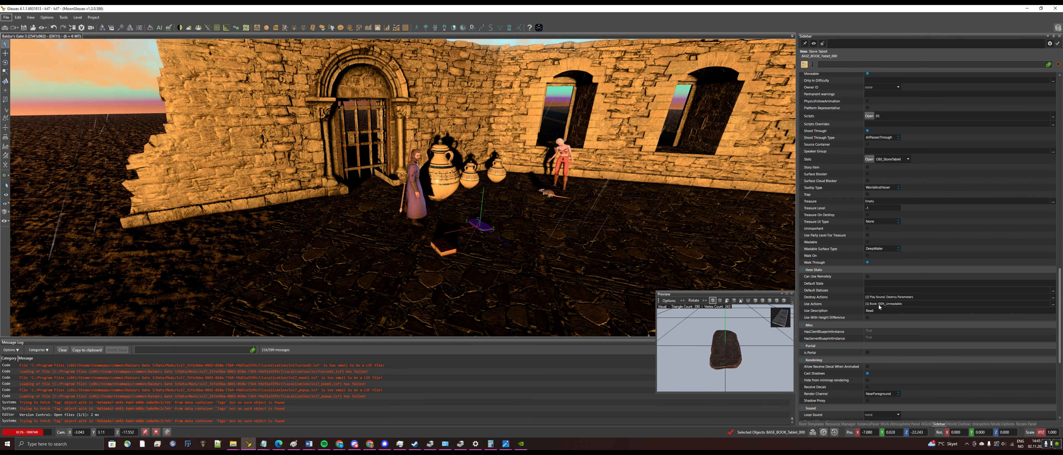
click(1053, 305)
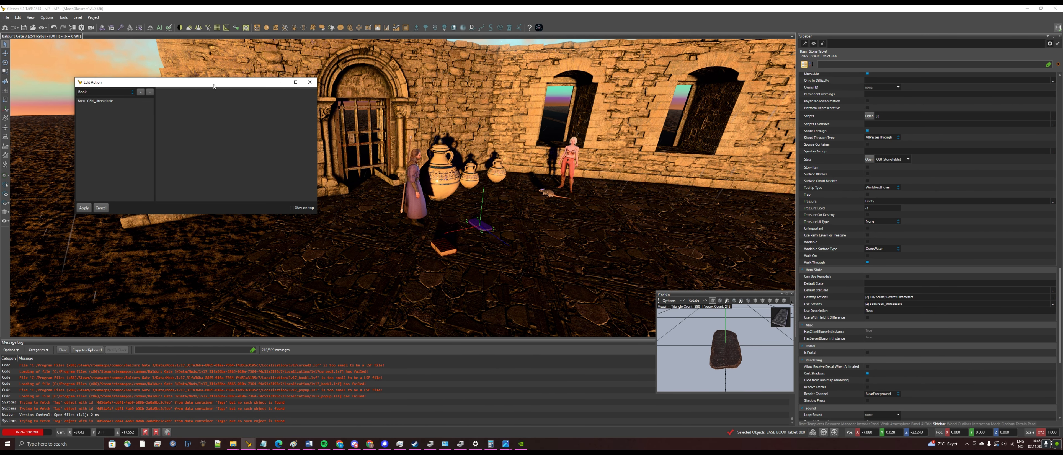
click(444, 179)
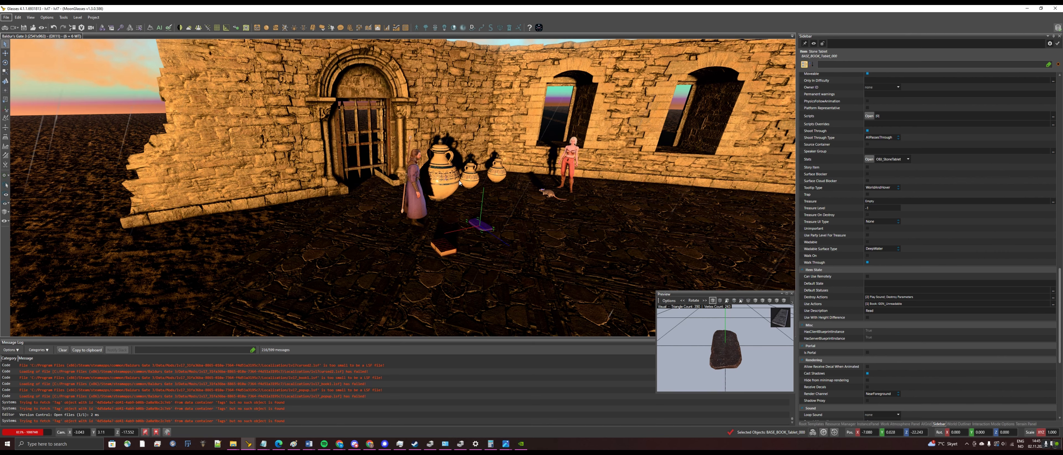
click(4, 28)
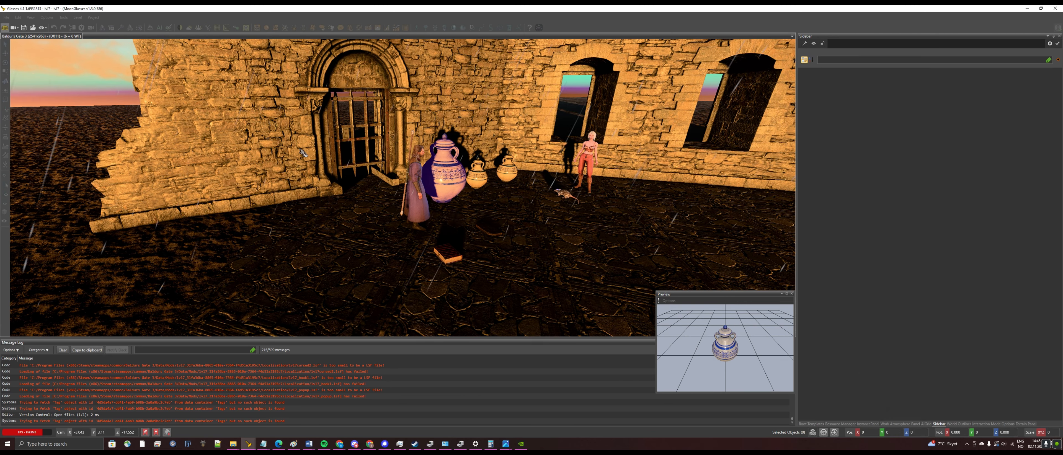
Walk the wizard to the vase and use it to read 'I am the bestest wizard.', then exit game mode
click(461, 179)
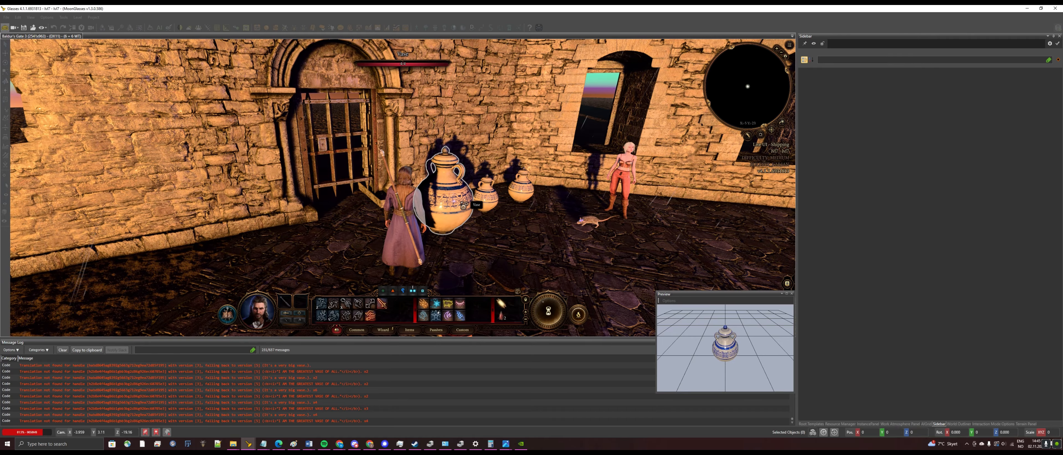
click(464, 205)
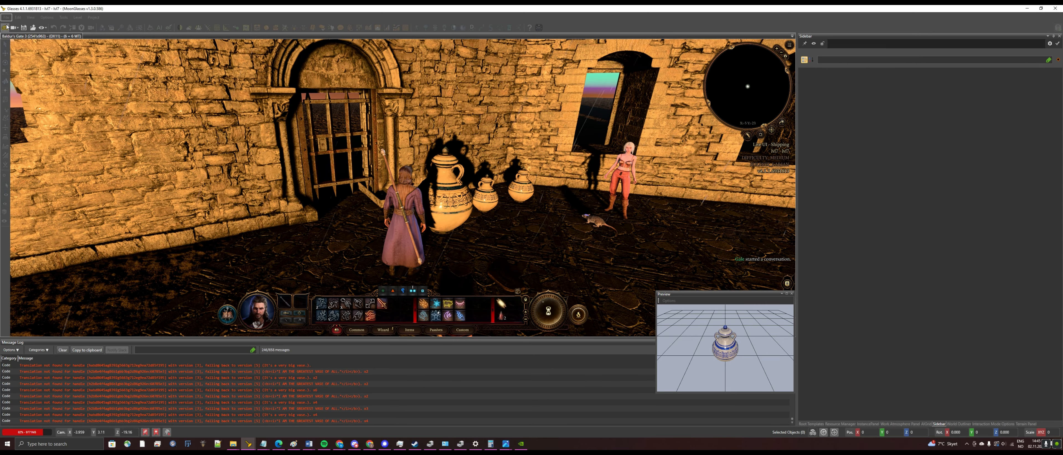
click(6, 27)
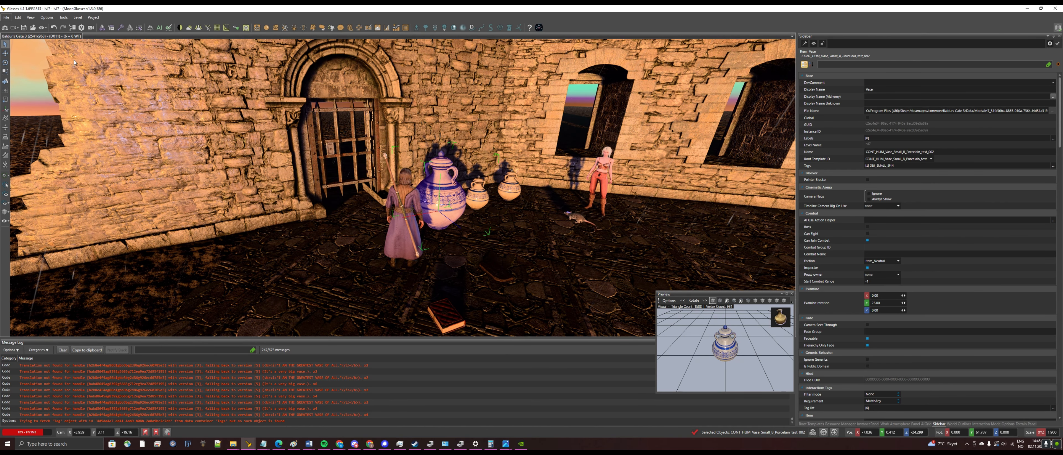
key(ctrl+F7)
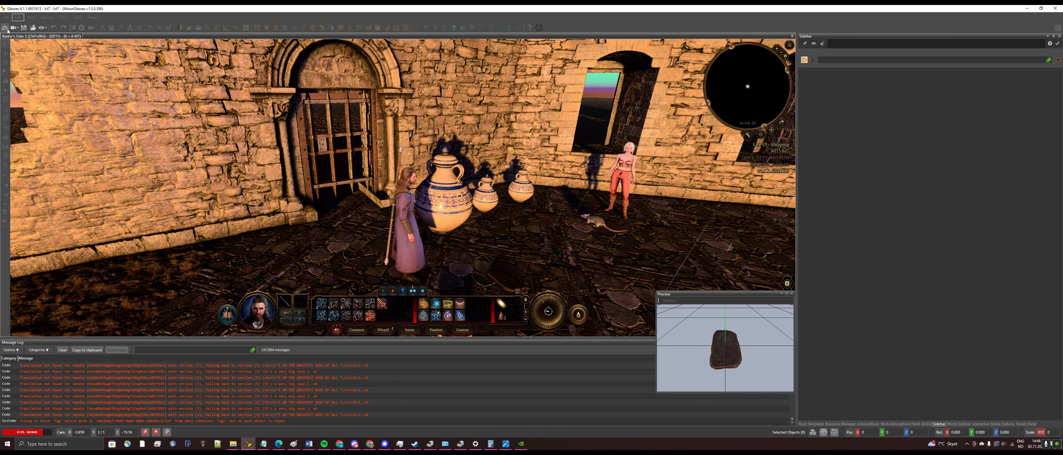
key(ctrl+F7)
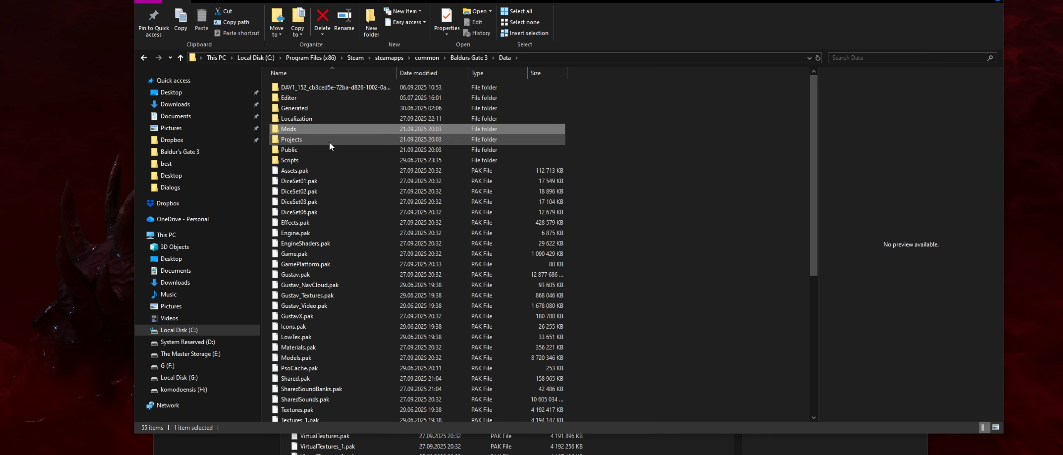
Browse Data\Mods into the lvl7_31fa36ba mod folder's Localization subfolder, showing lvl7_wizardbook.lsf
mouse_move(342, 130)
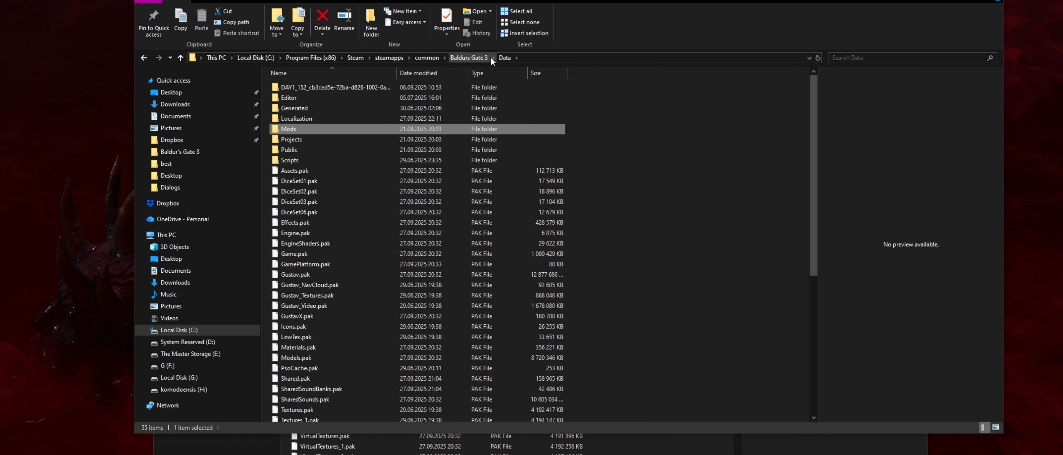
double_click(329, 128)
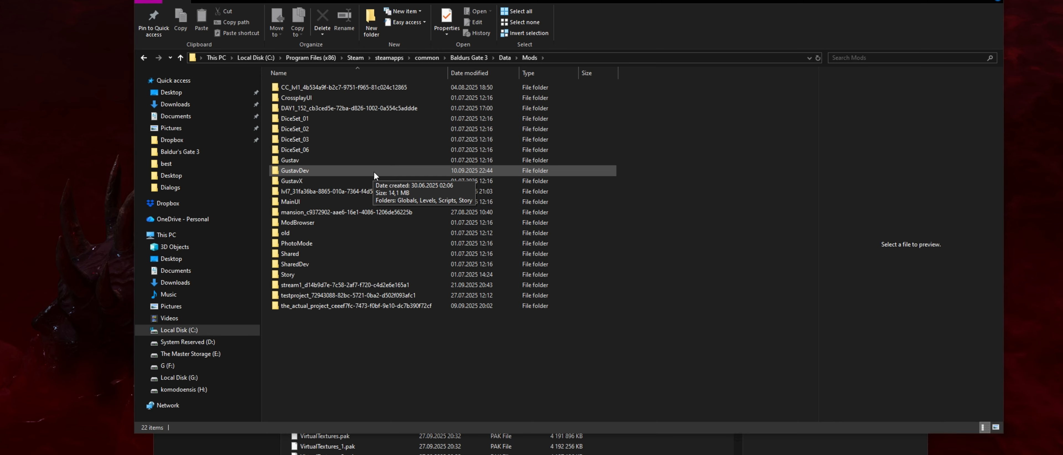
click(368, 190)
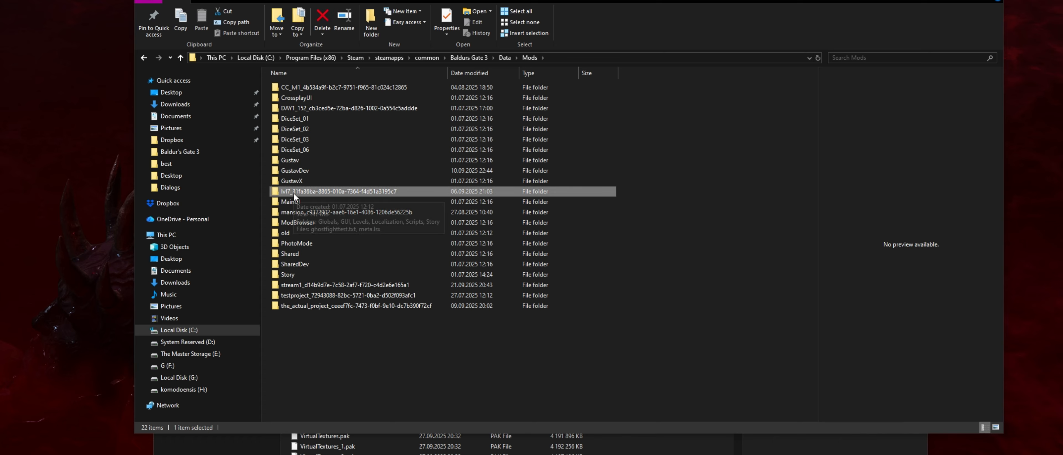
double_click(294, 193)
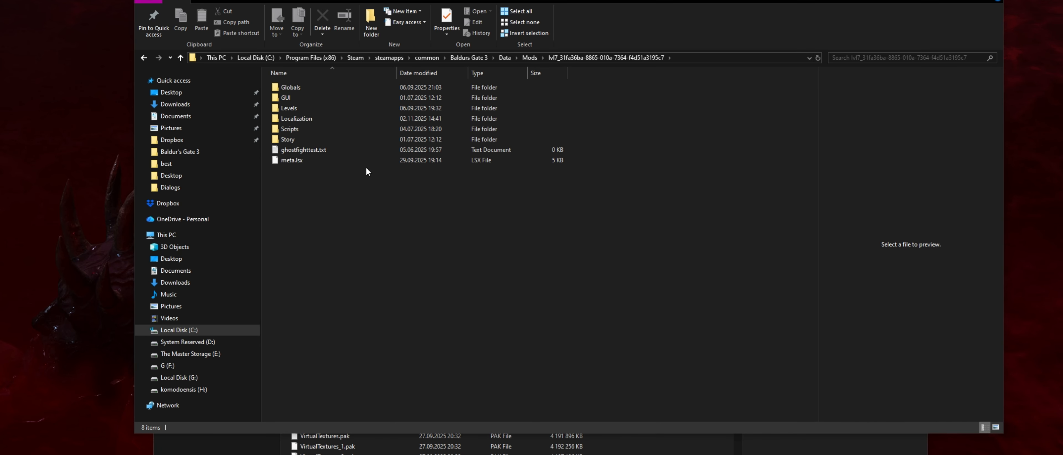
double_click(314, 119)
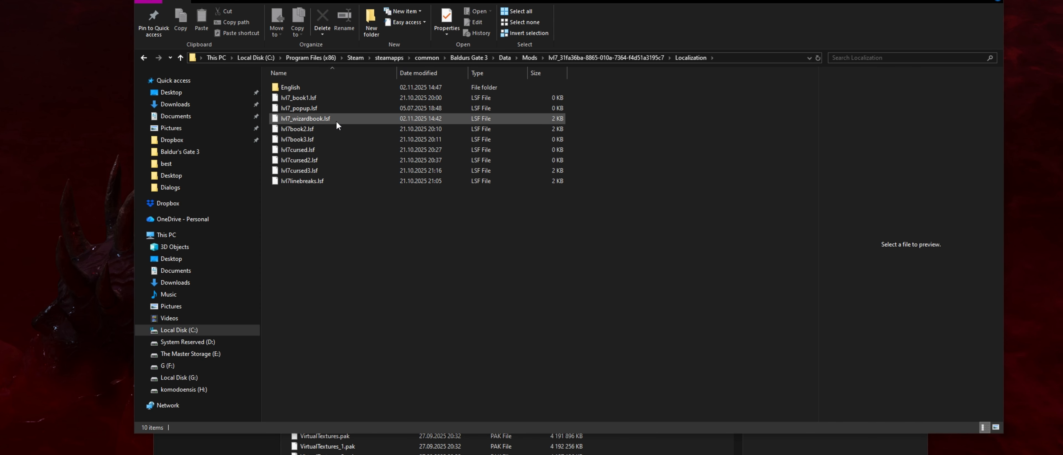